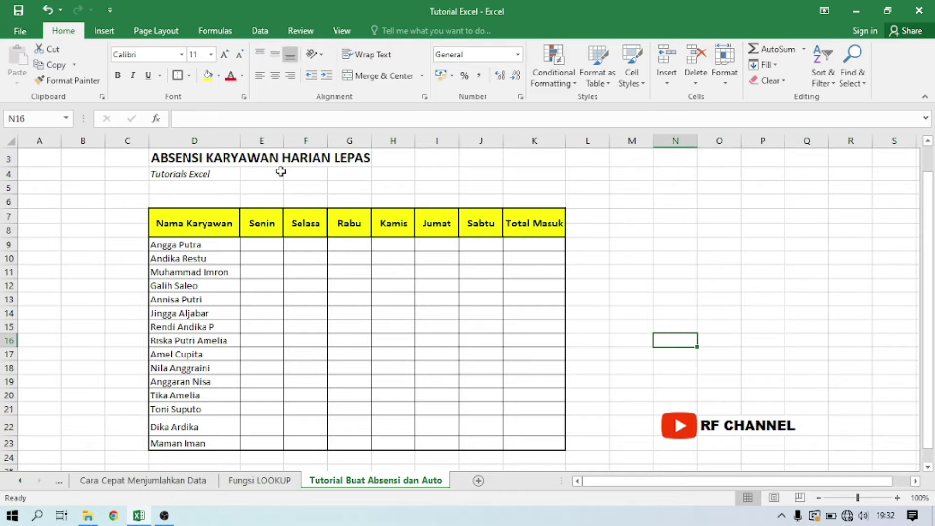
Review the headers from Nama Karyawan across Senin–Sabtu to the empty Total Masuk column
left_click(199, 222)
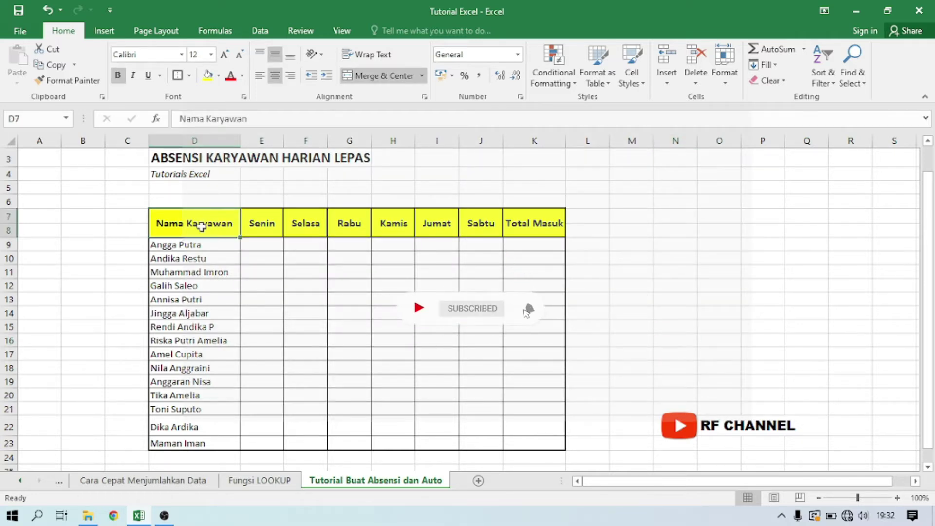
left_click(270, 230)
left_click(309, 230)
left_click(363, 230)
left_click(392, 230)
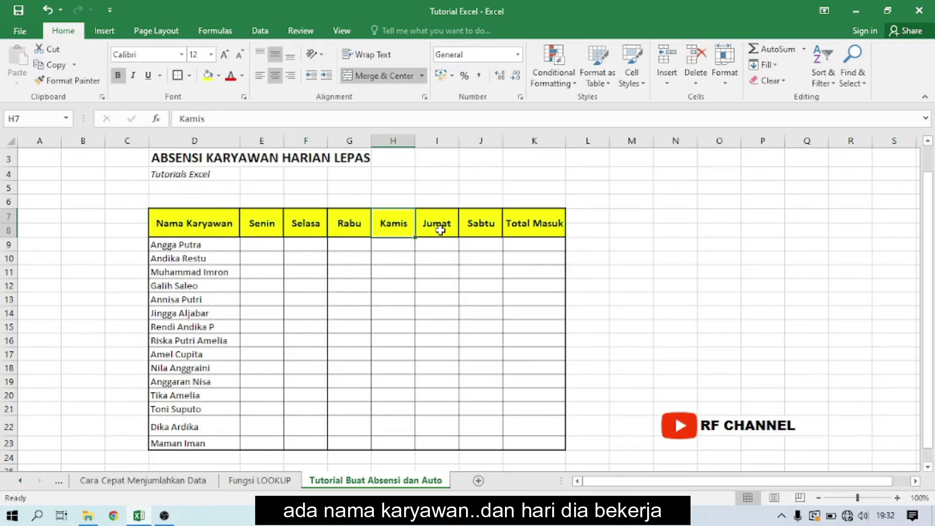
left_click(438, 230)
left_click(490, 230)
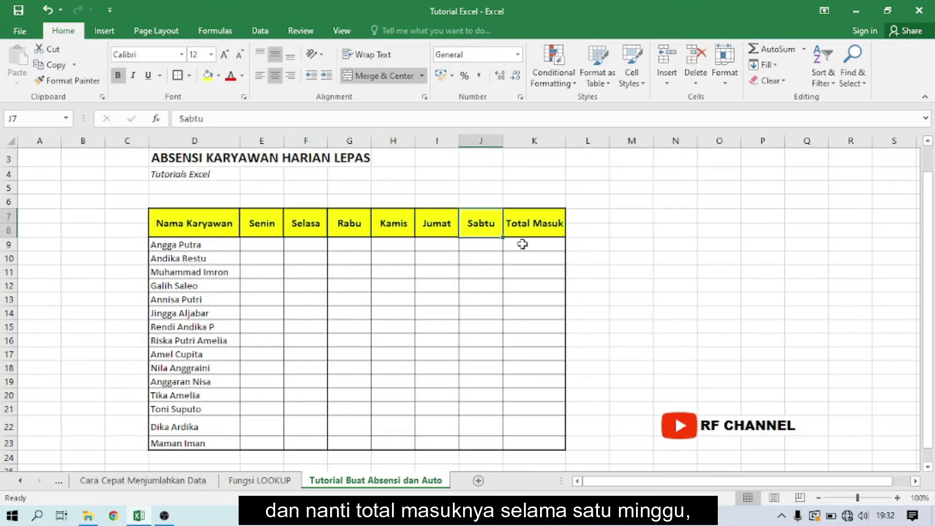
left_click(515, 241)
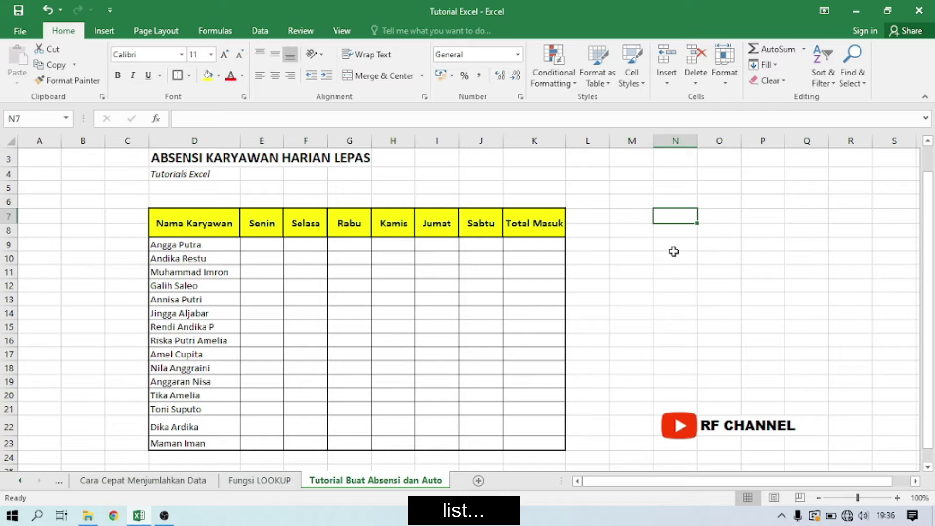
Label cell N7 'LIST:' beside the attendance table
type("L")
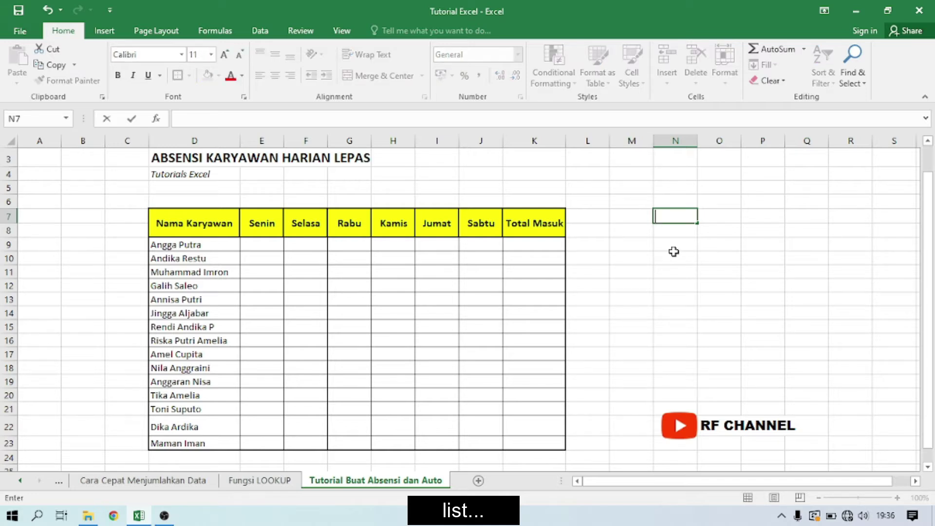
type("iST")
key("BackSpace")
type("T:")
key("Return")
Enter =UNICHAR(10004) in N8 so it displays a ✓ check mark
type("=")
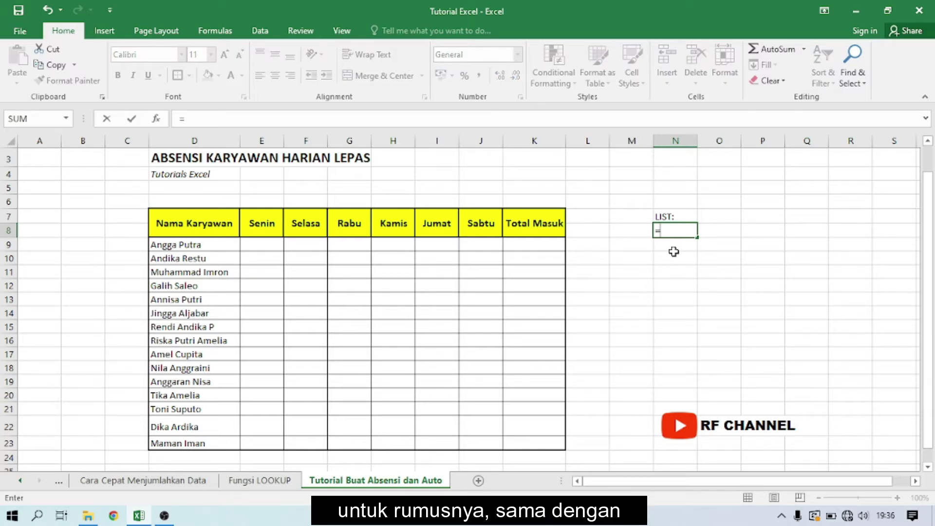
type("U")
type("NICHAR")
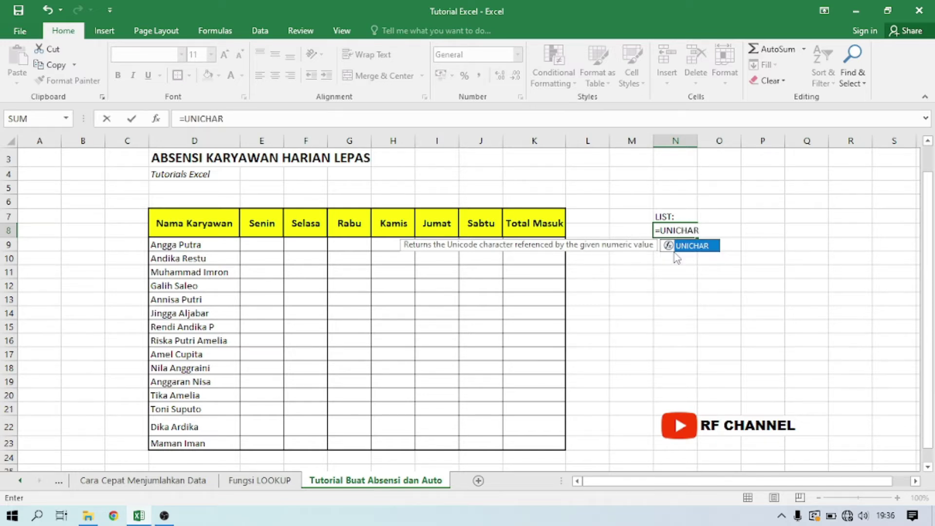
double_click(674, 246)
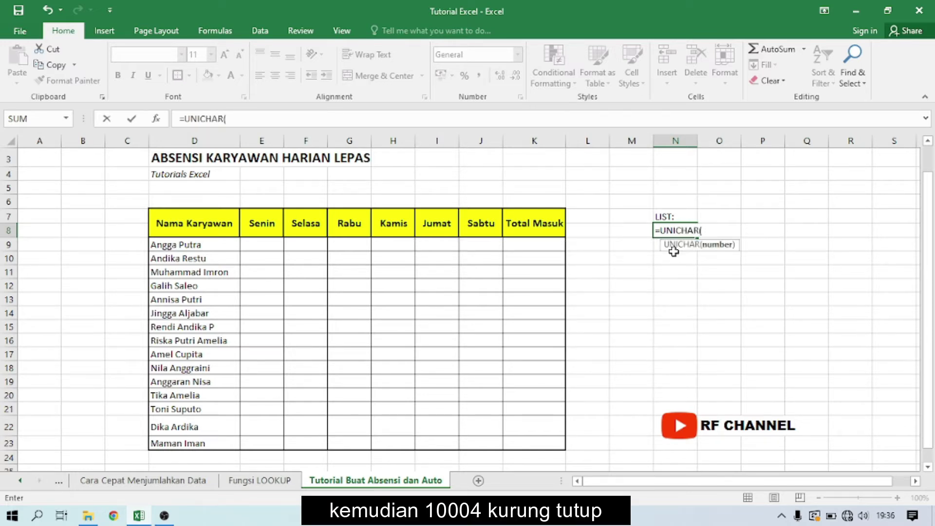
type("10004)")
key("Return")
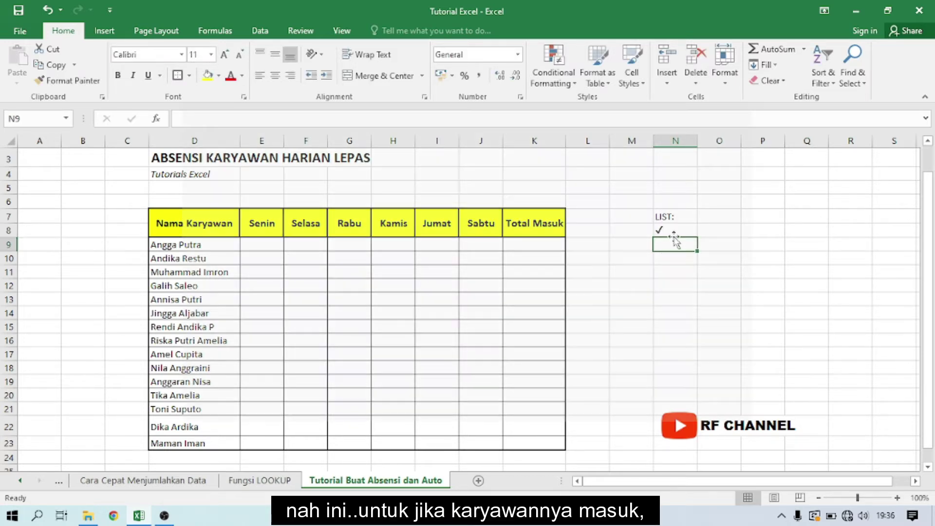
Enter =UNICHAR(10006) in N9 to show a ✗ cross under the check mark
left_click(674, 230)
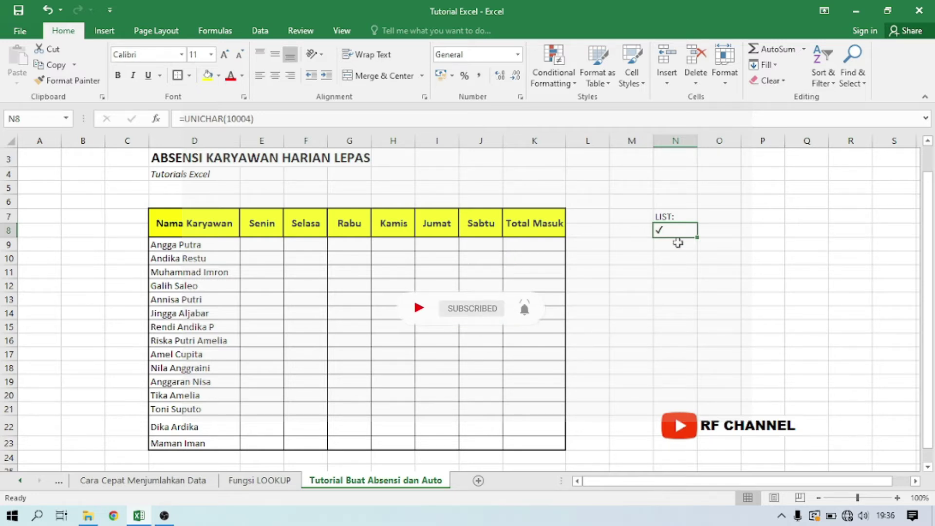
left_click(678, 244)
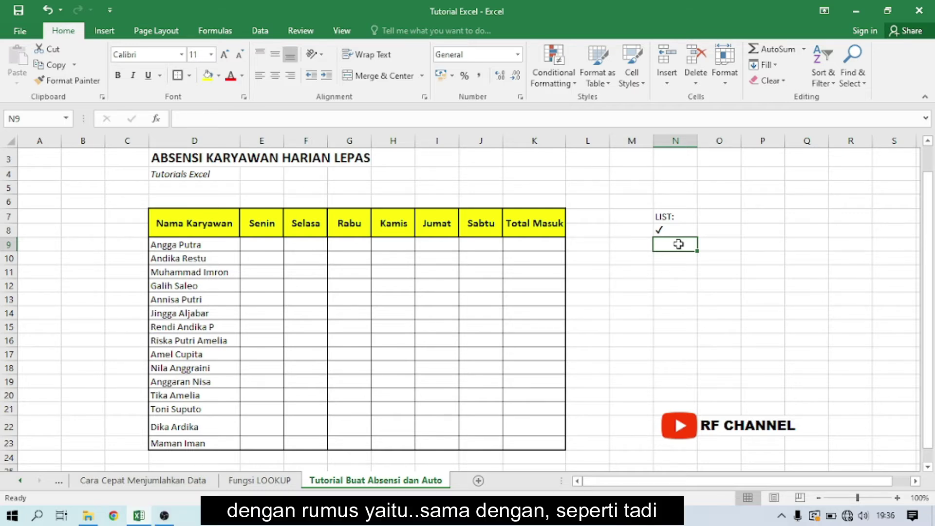
type("=")
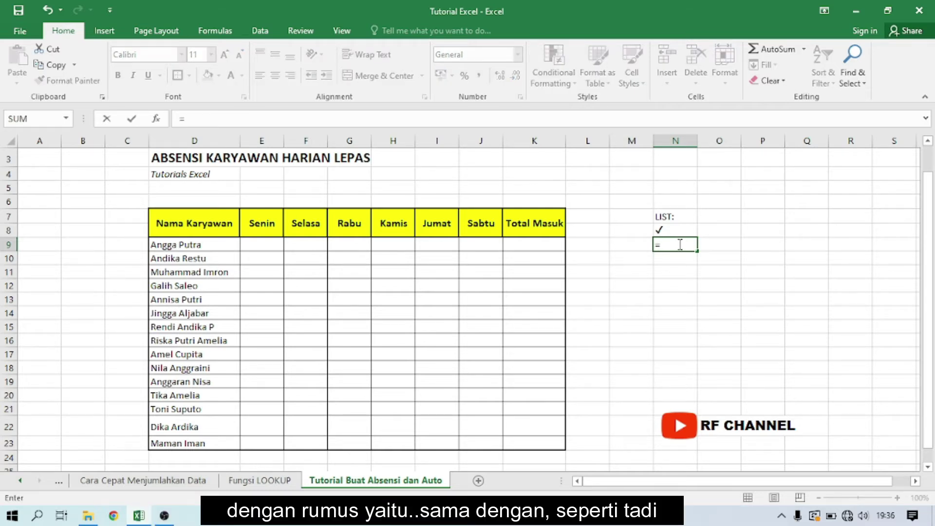
type("UNI")
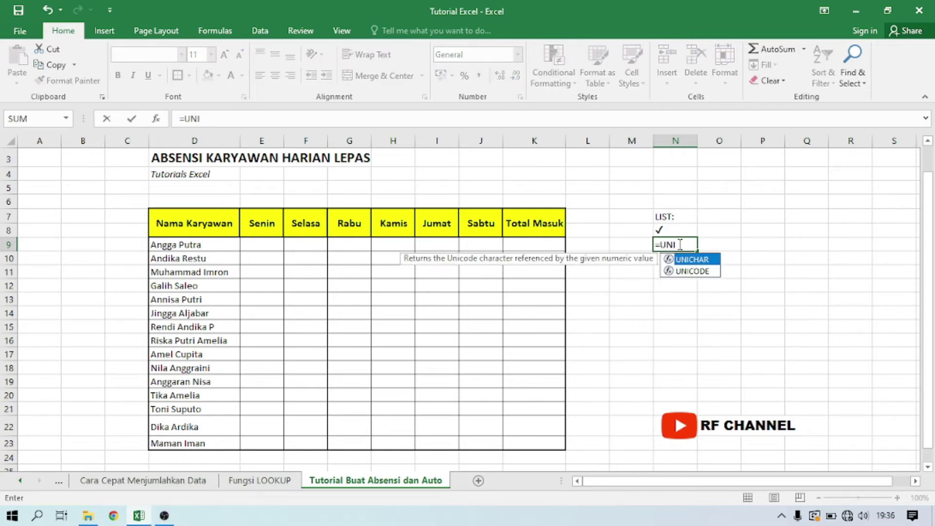
type("CHAR(")
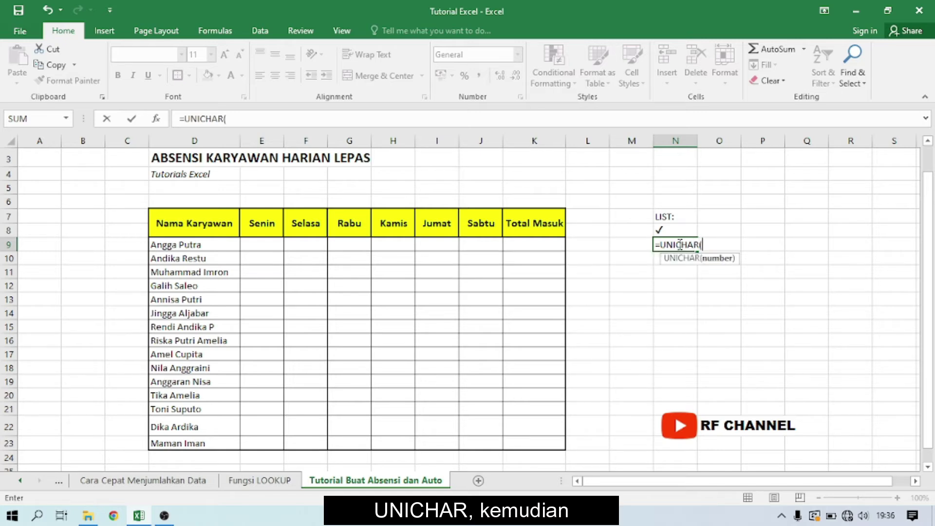
type("10006")
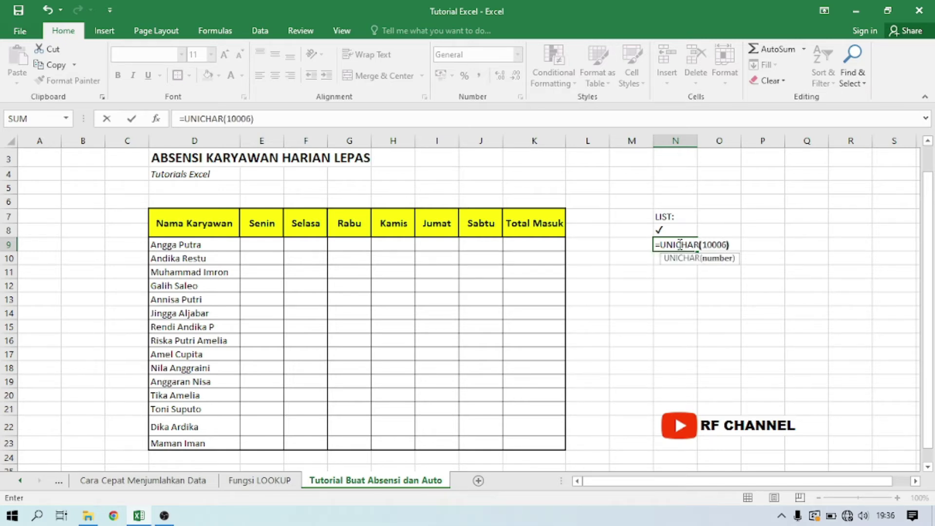
key("Return")
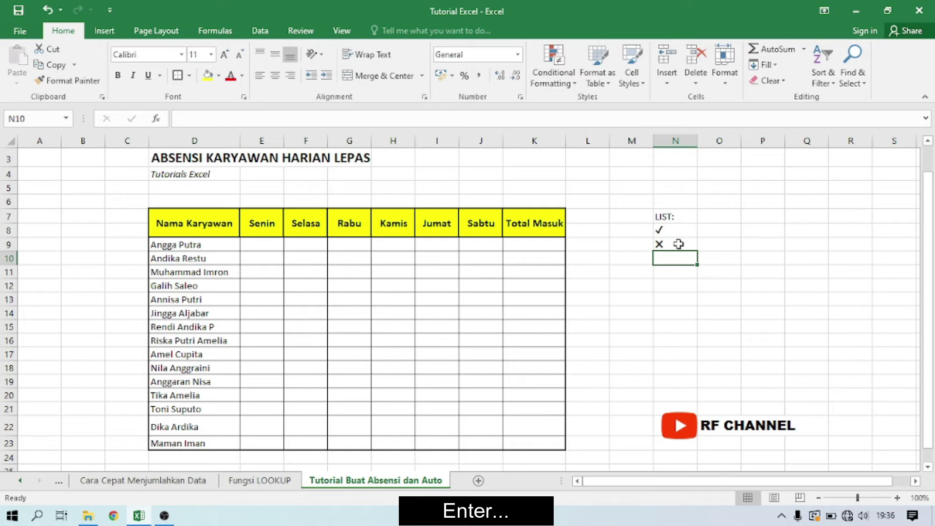
Centre the ✓ and ✗ in N8:N9, then check each cell's UNICHAR formula
left_click_drag(677, 230, 678, 244)
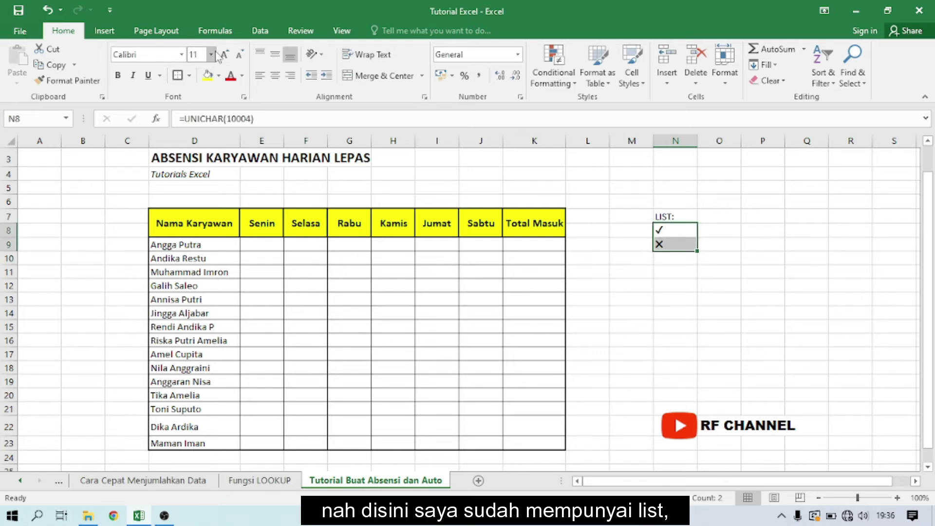
left_click(275, 76)
left_click(677, 285)
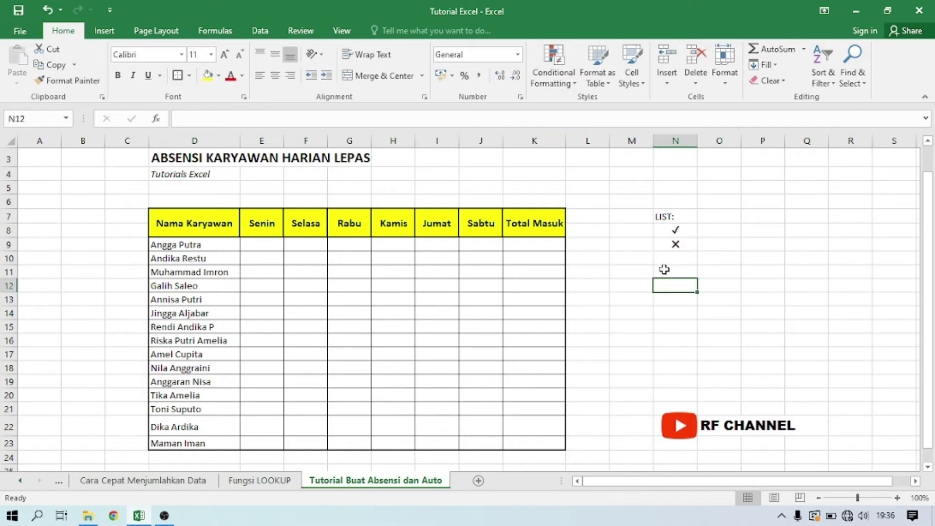
left_click(688, 231)
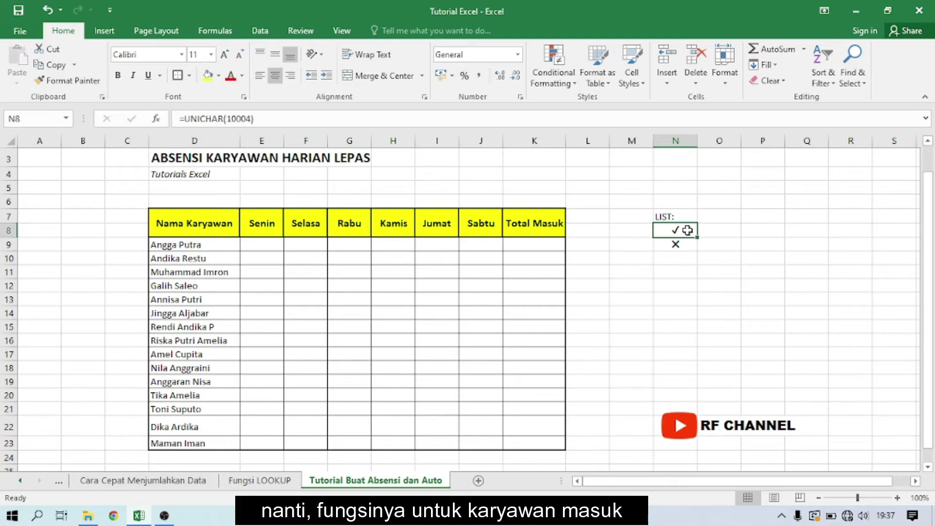
left_click(680, 244)
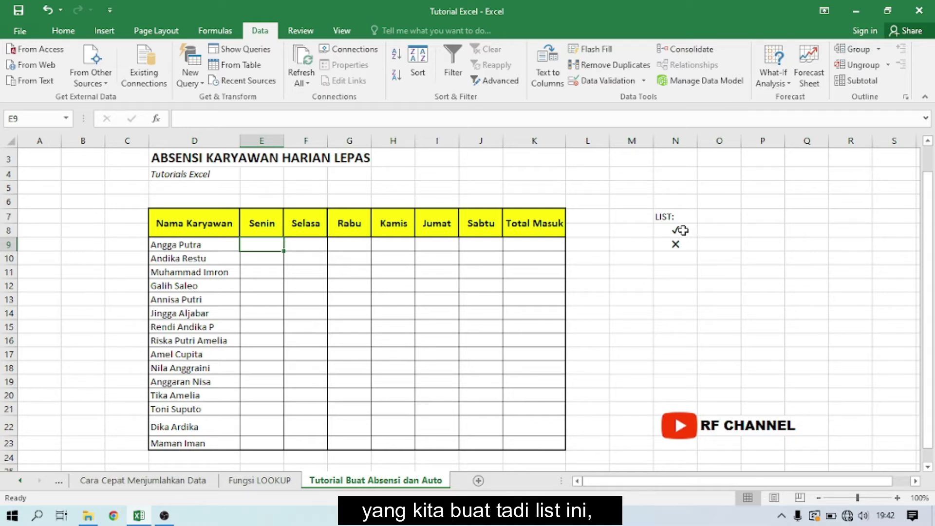
Select the Senin–Sabtu attendance cells for all employees, from E9 to J23
left_click(681, 230)
left_click(676, 244)
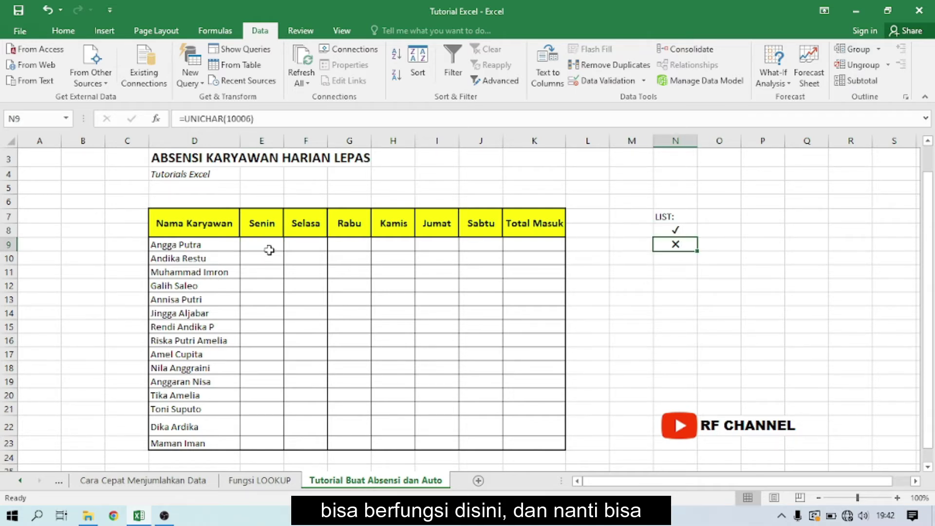
left_click(268, 246)
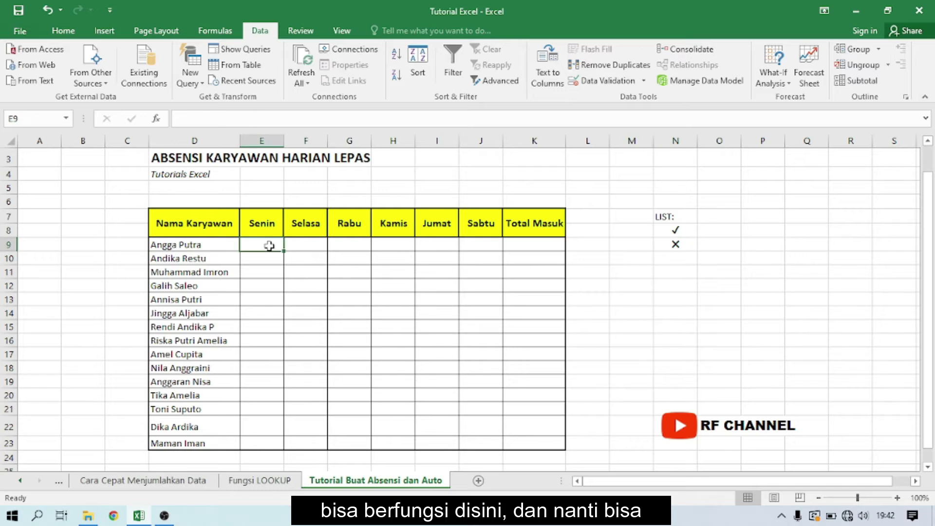
left_click(545, 247)
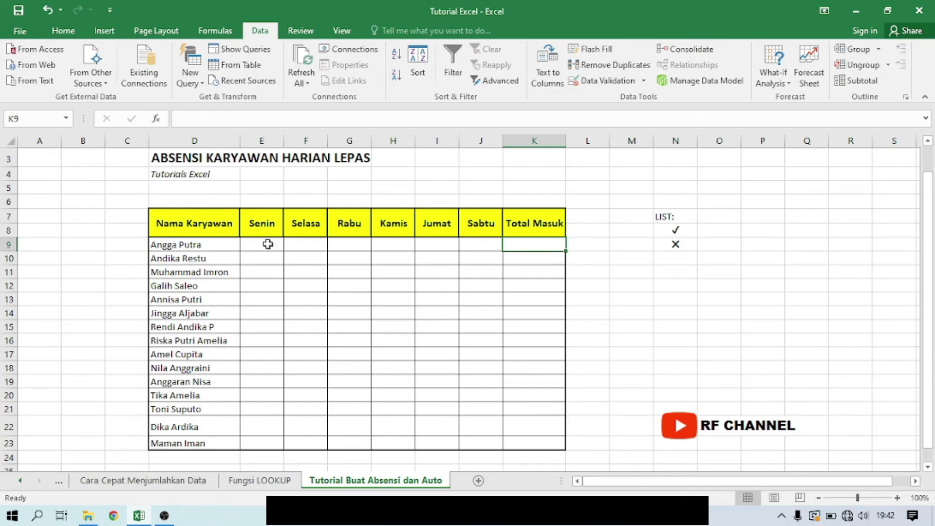
mouse_move(268, 244)
left_mouse_down()
mouse_move(496, 415)
mouse_move(488, 427)
left_mouse_up()
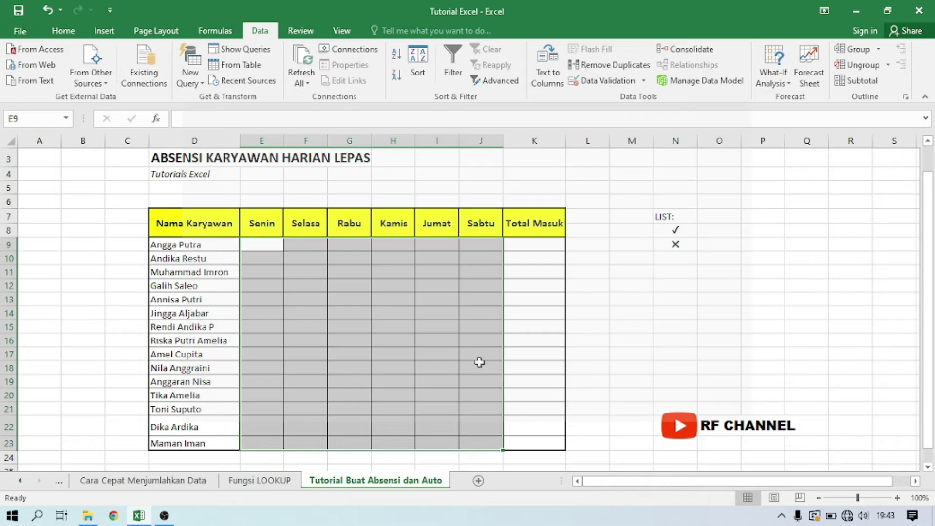
Apply List data validation with source =$N$8:$N$9 to the attendance grid
left_click(604, 81)
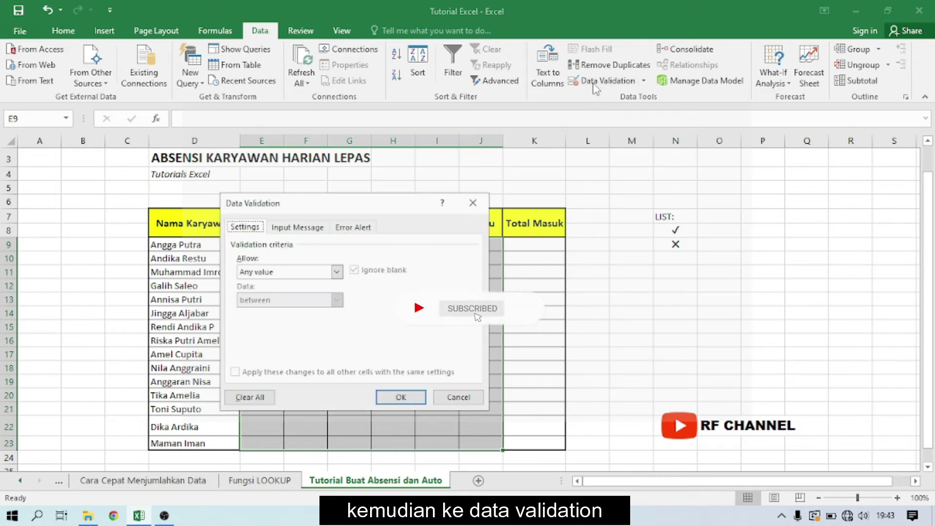
left_click(335, 271)
left_click(273, 311)
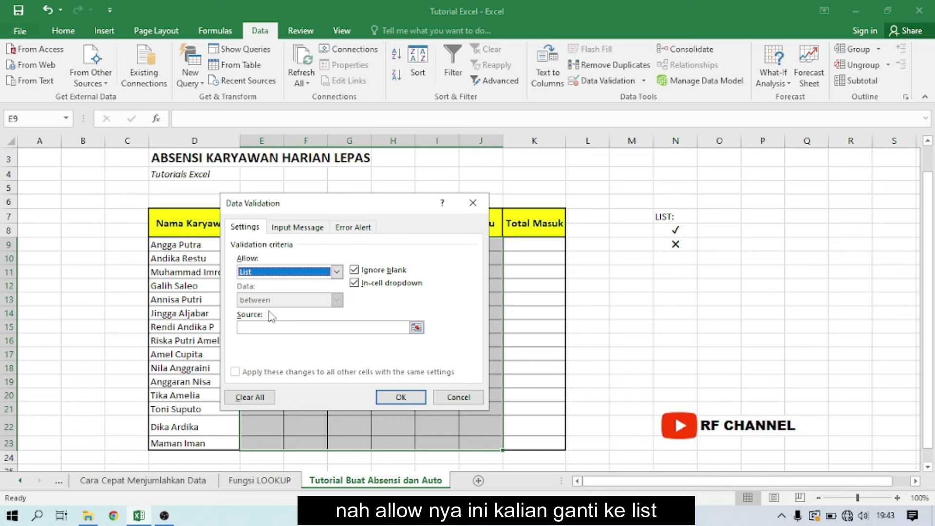
left_click(295, 331)
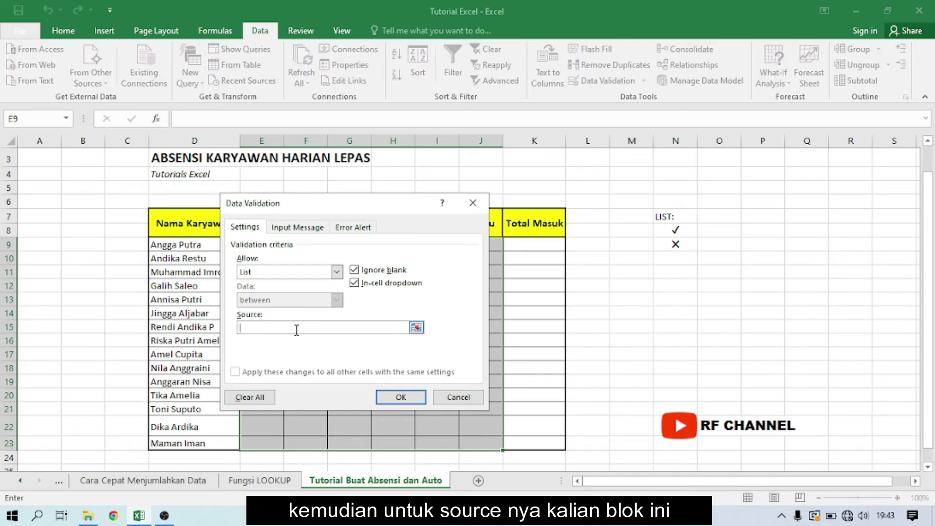
left_click_drag(672, 229, 672, 243)
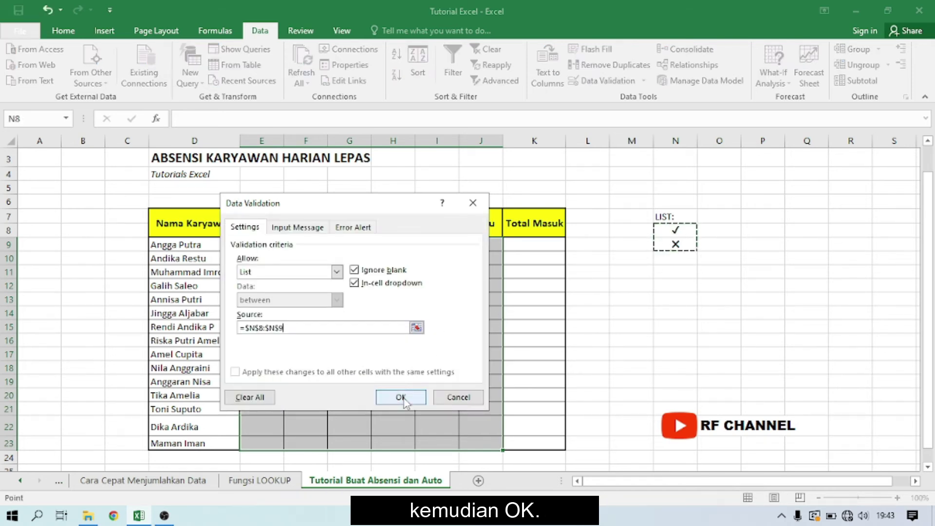
left_click(401, 397)
left_click(291, 245)
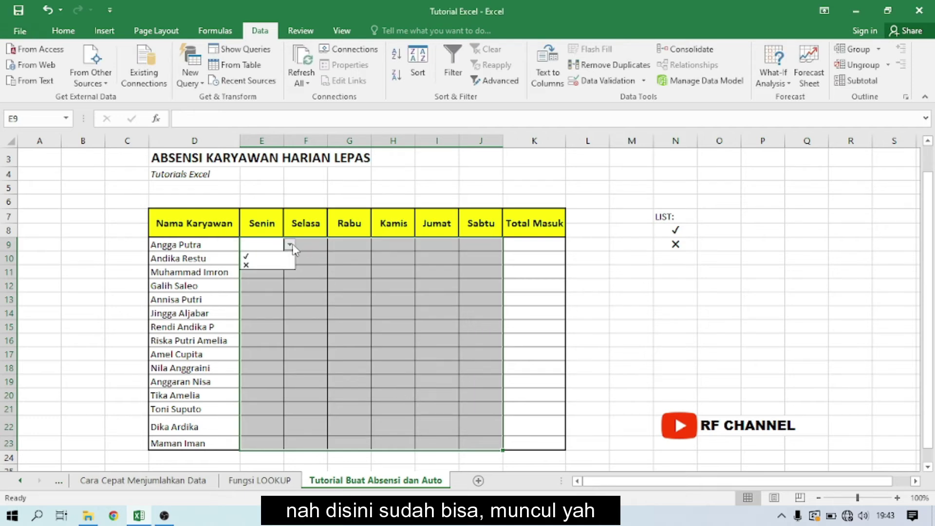
left_click(251, 259)
left_click(320, 244)
Choose ✓ for the first employee's Selasa in F9, then select K9
left_click(334, 245)
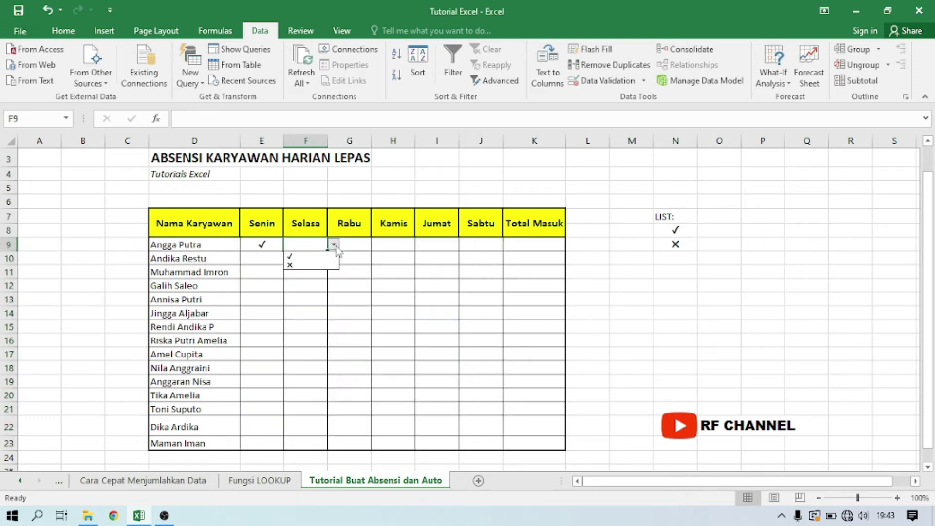
left_click(300, 255)
left_click(534, 244)
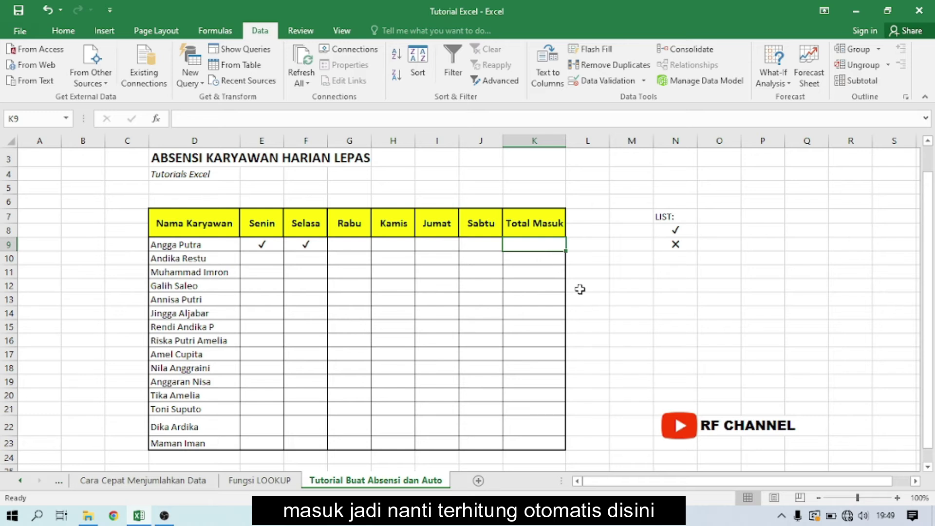
Enter =COUNTIF(E9:J9;UNICHAR(10004)) in K9 to count ✓ marks, showing 2
type("=")
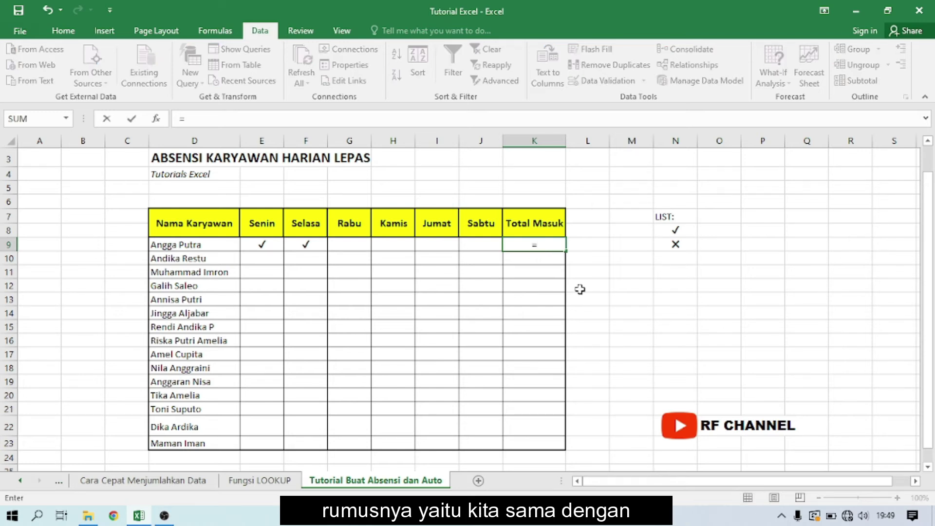
type("COUNT")
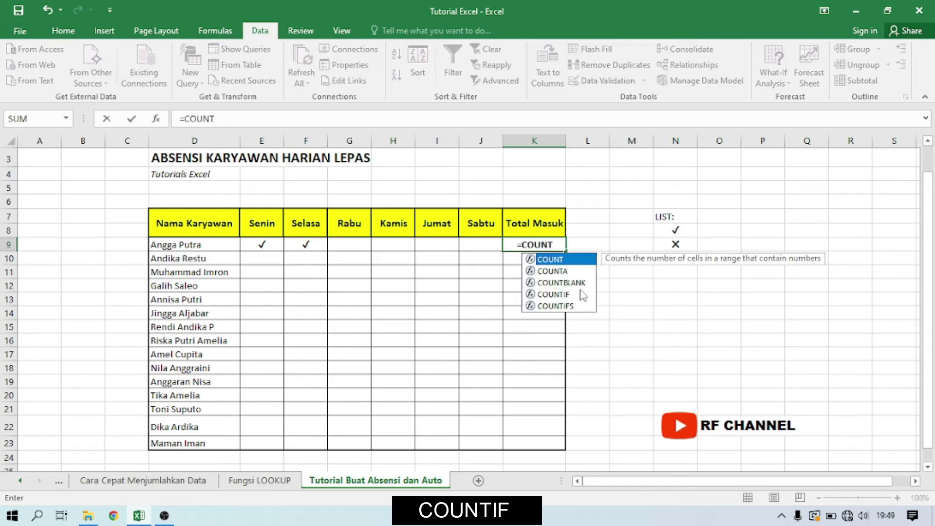
type("IF(")
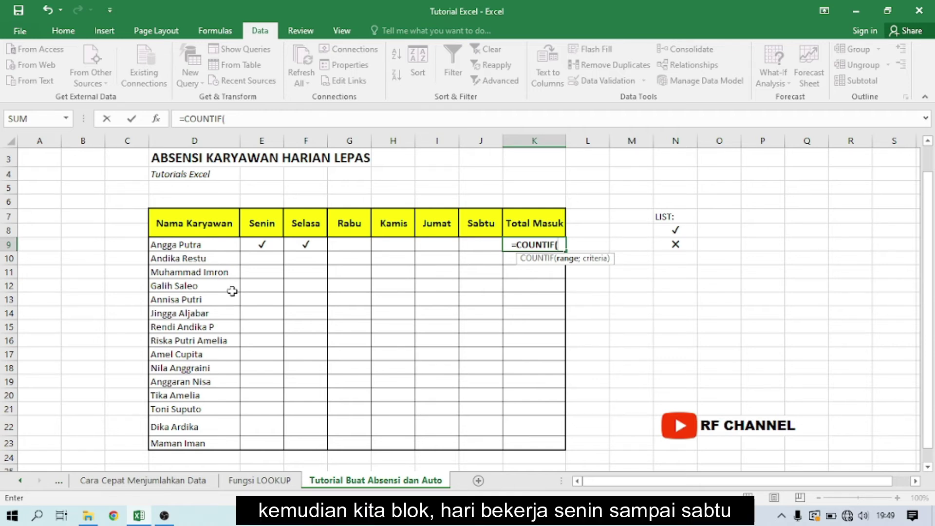
left_click_drag(265, 243, 468, 245)
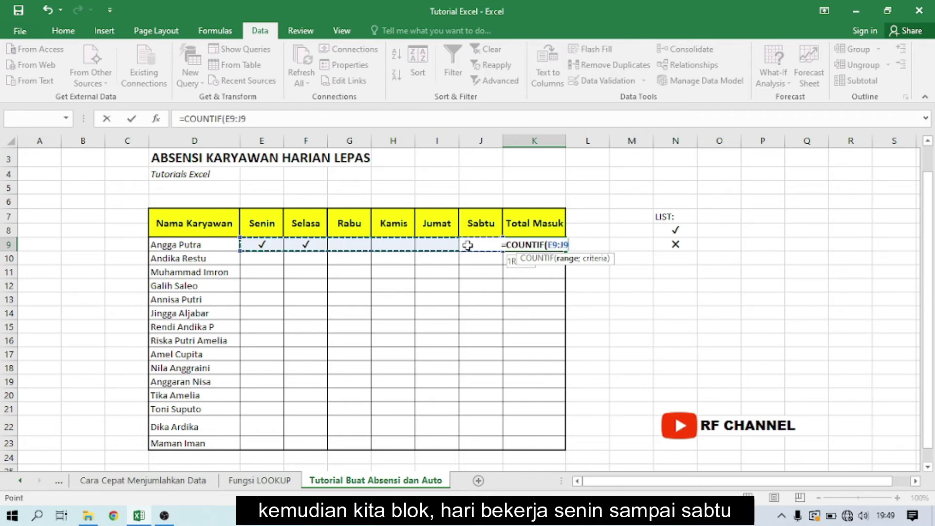
type(";")
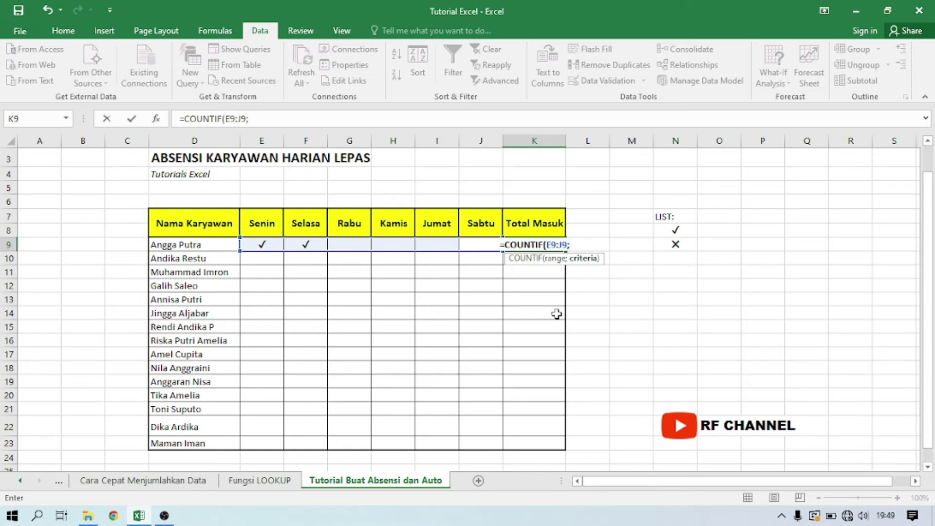
type("UNICHAR")
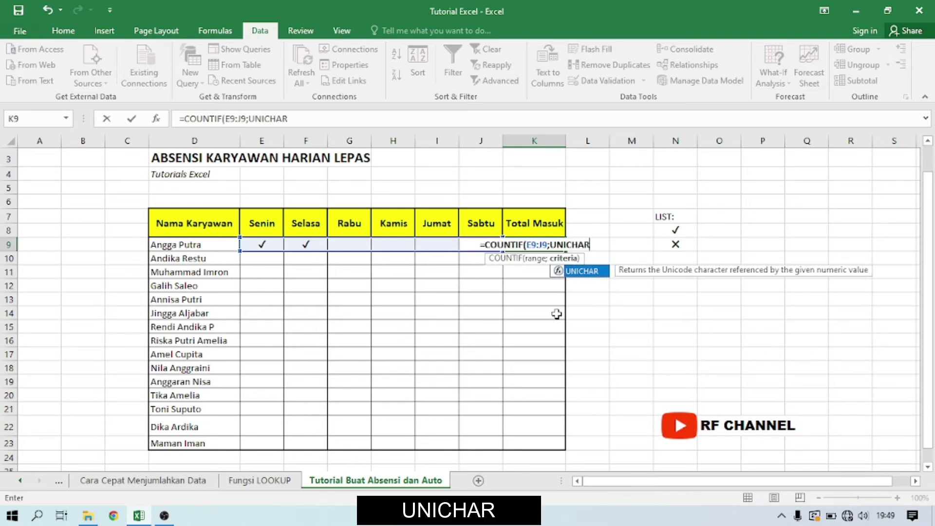
type("(")
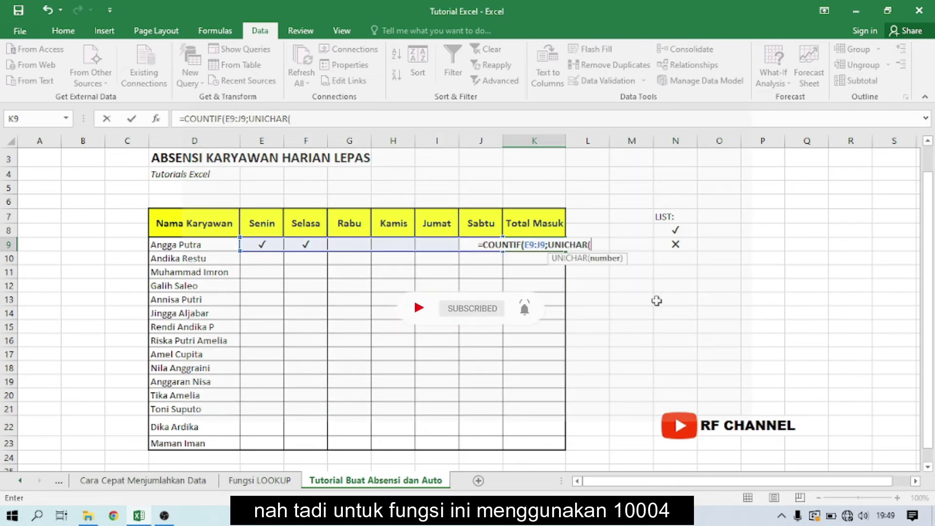
type("1000")
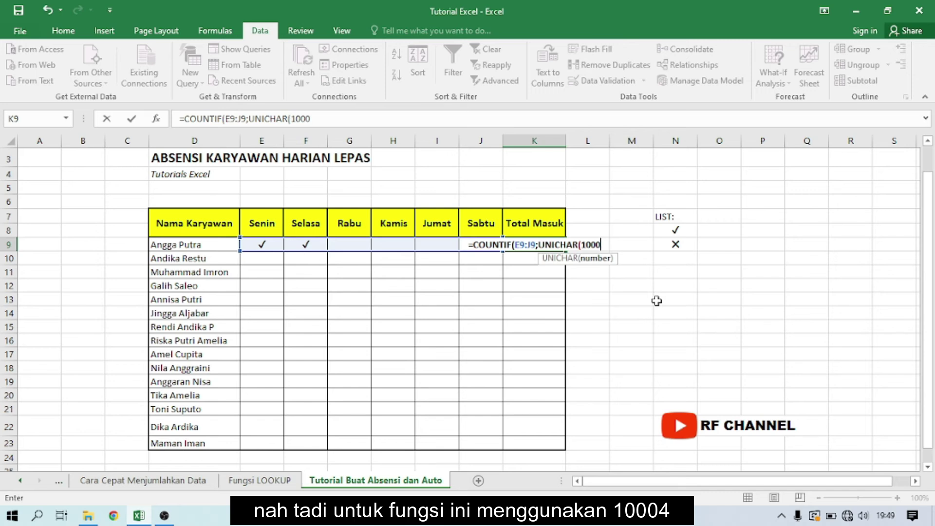
type("4))")
key("Return")
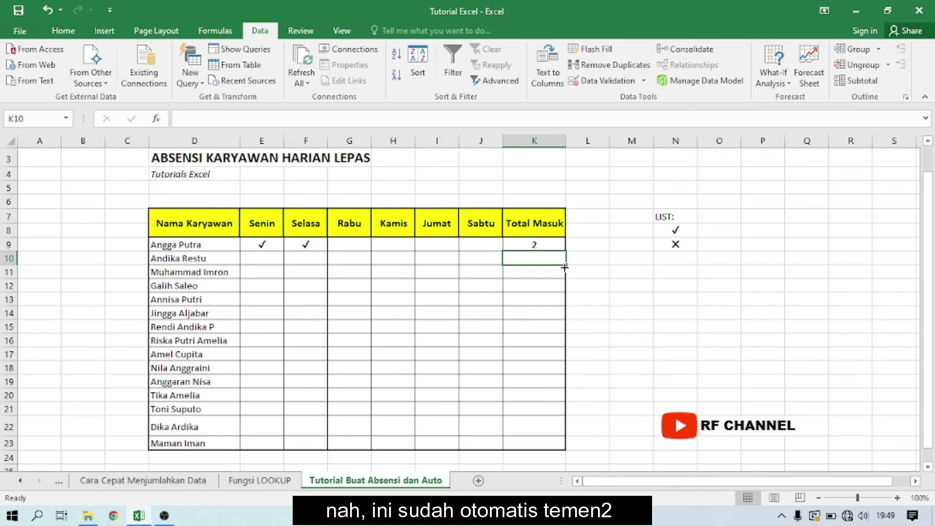
Mark the first employee ✓ for Rabu and ✕ for Kamis
left_click(545, 244)
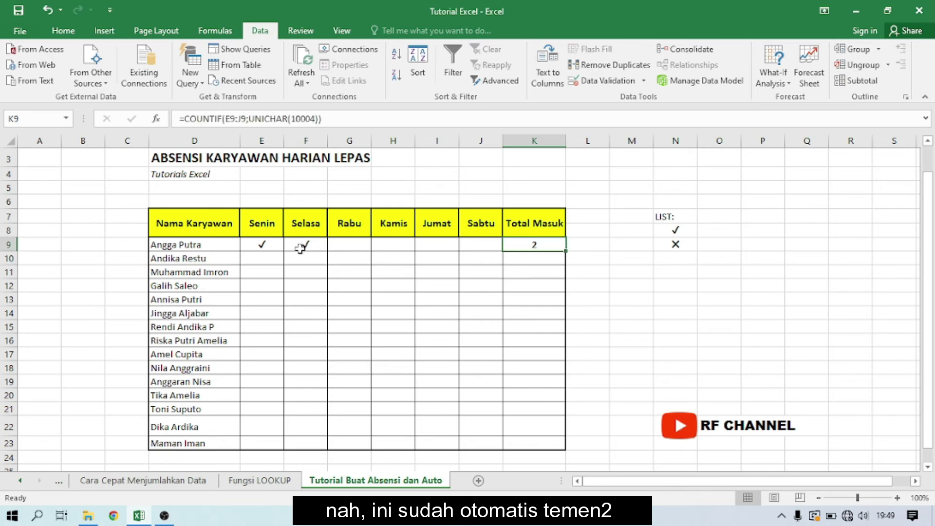
left_click(270, 243)
left_click(308, 244)
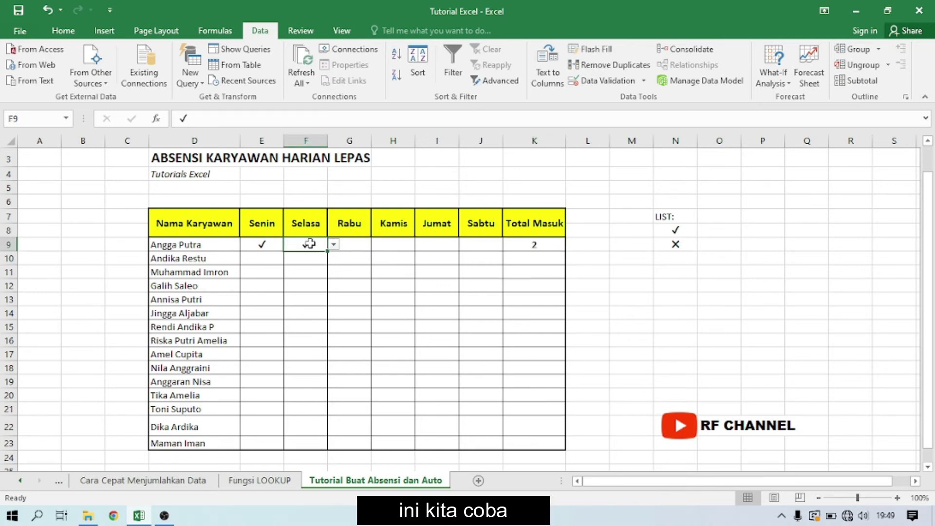
left_click(350, 245)
left_click(378, 245)
left_click(341, 257)
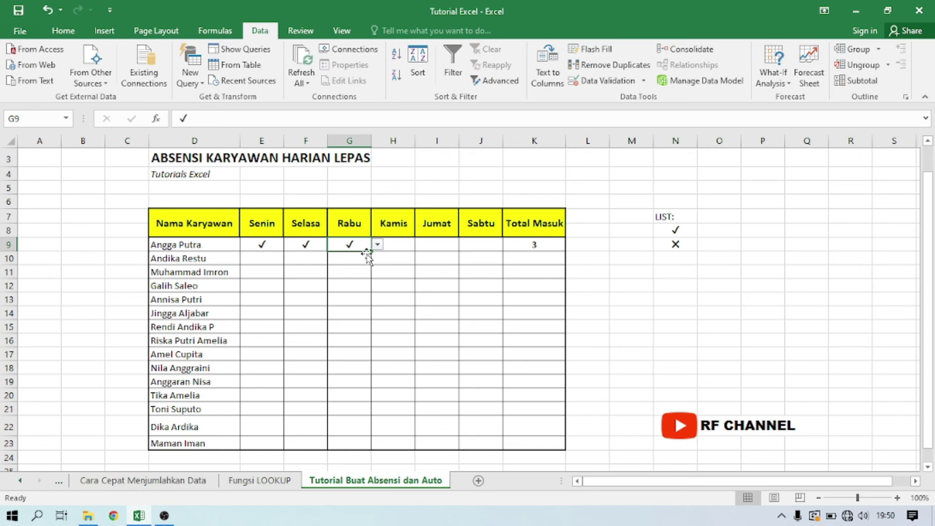
left_click(531, 249)
left_click(401, 248)
left_click(421, 245)
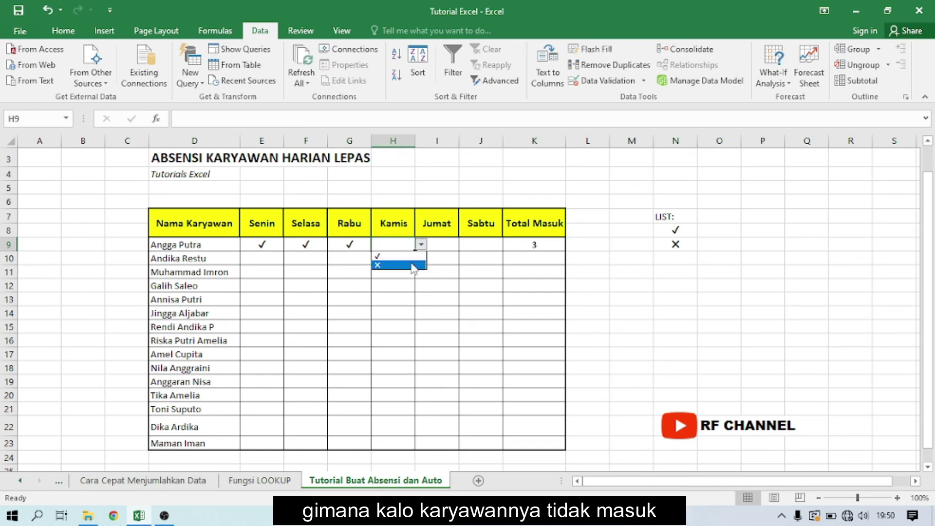
left_click(413, 265)
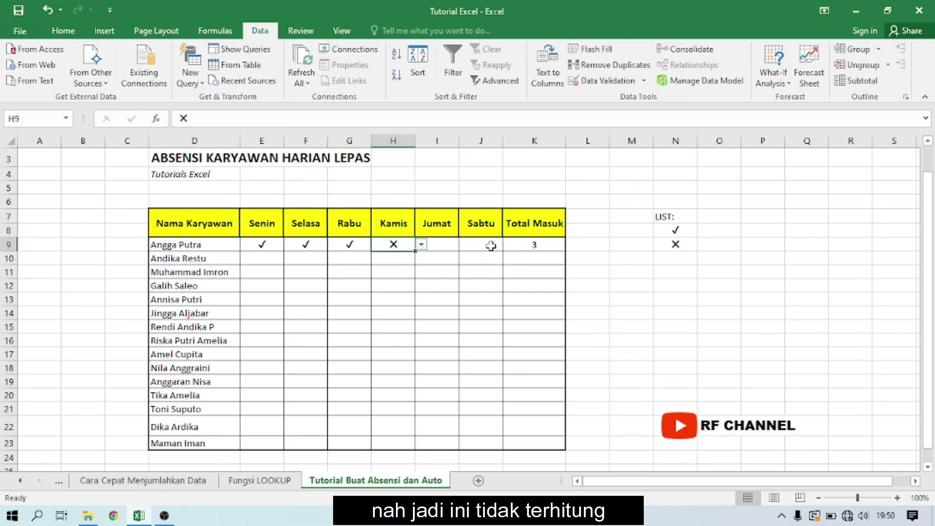
Compare the UNICHAR(10004) criterion in K9's formula with the list's ✓
left_click(528, 246)
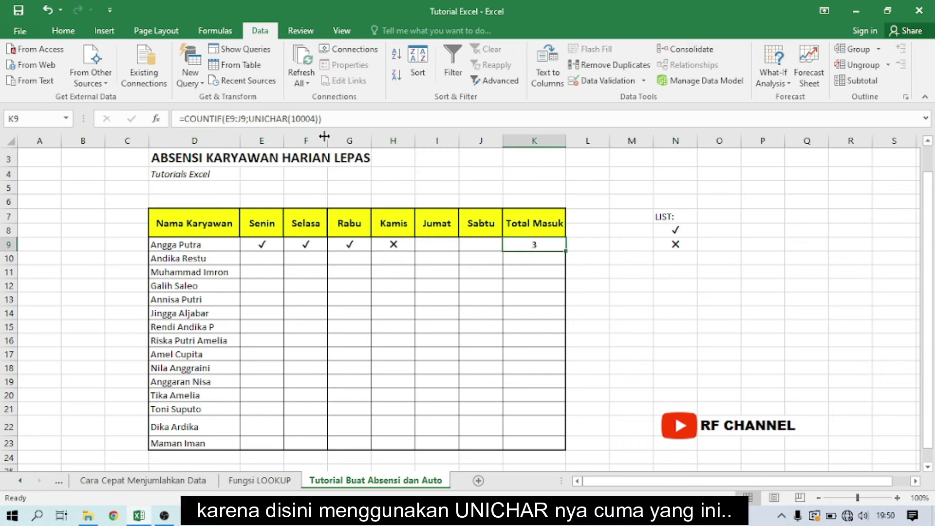
left_click(298, 118)
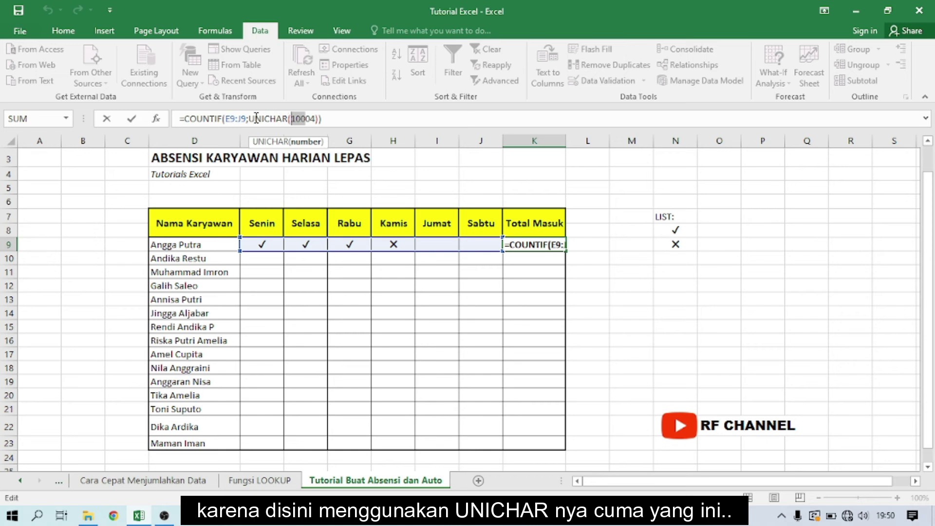
left_click_drag(256, 119, 320, 119)
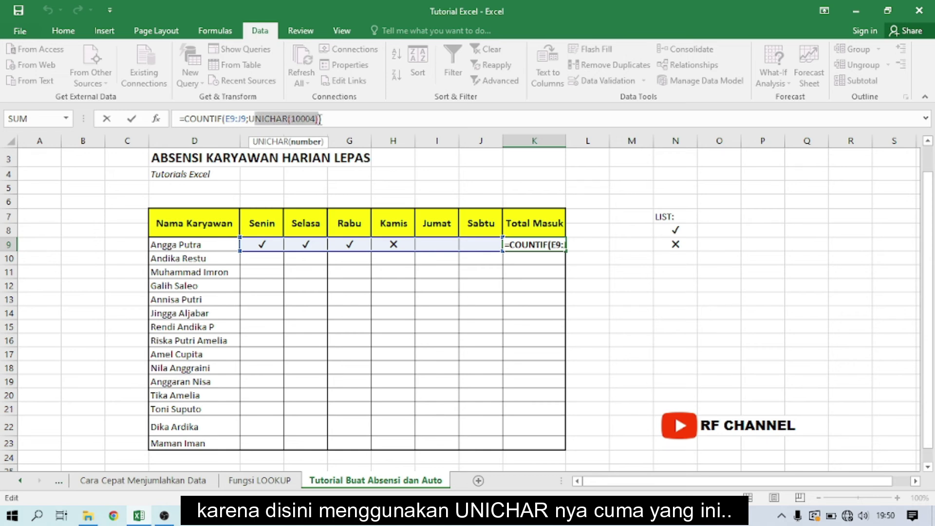
left_click(667, 231)
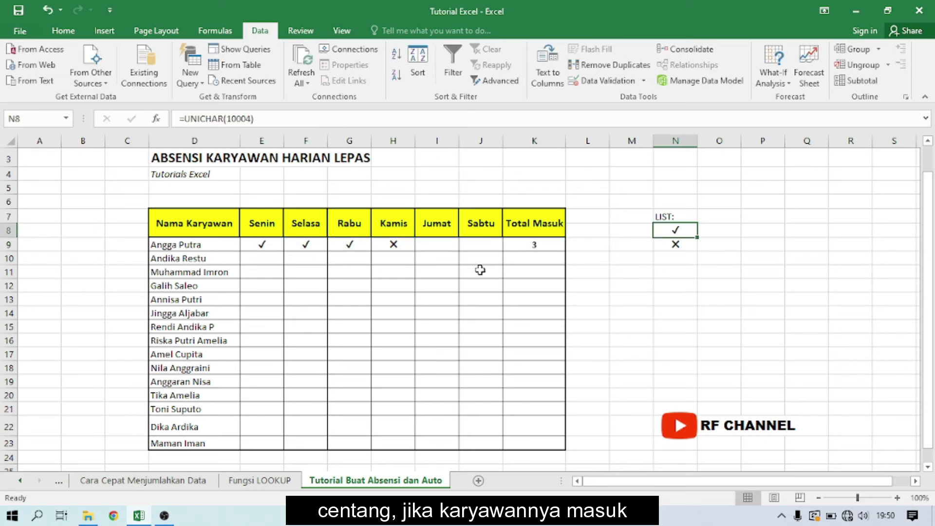
Mark Jumat ✓ and Sabtu ✗, bringing the first employee's Total Masuk to 4
left_click(447, 244)
left_click(466, 244)
left_click(428, 255)
left_click(499, 243)
left_click(509, 244)
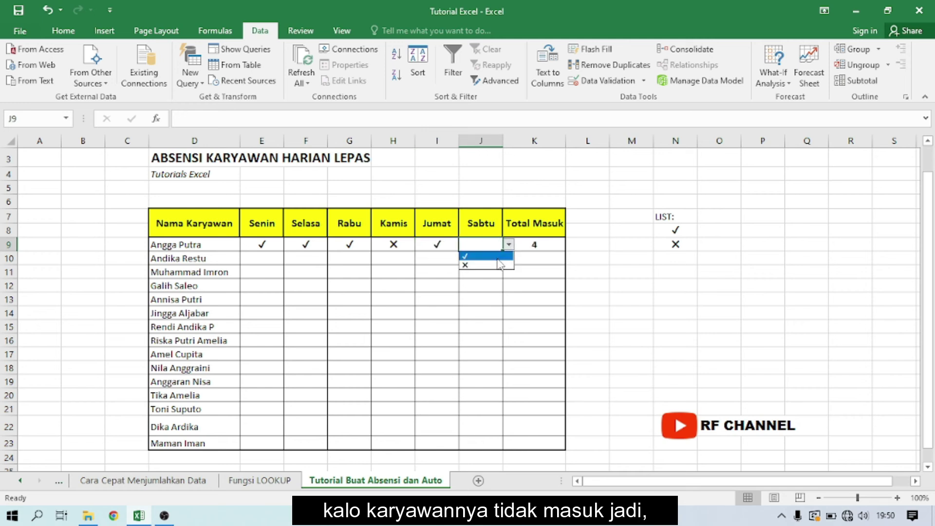
left_click(499, 266)
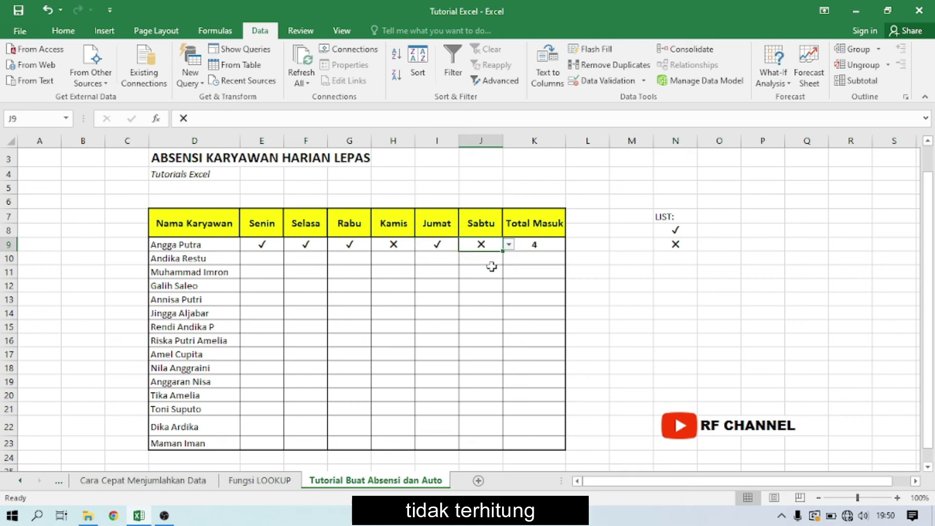
left_click(491, 267)
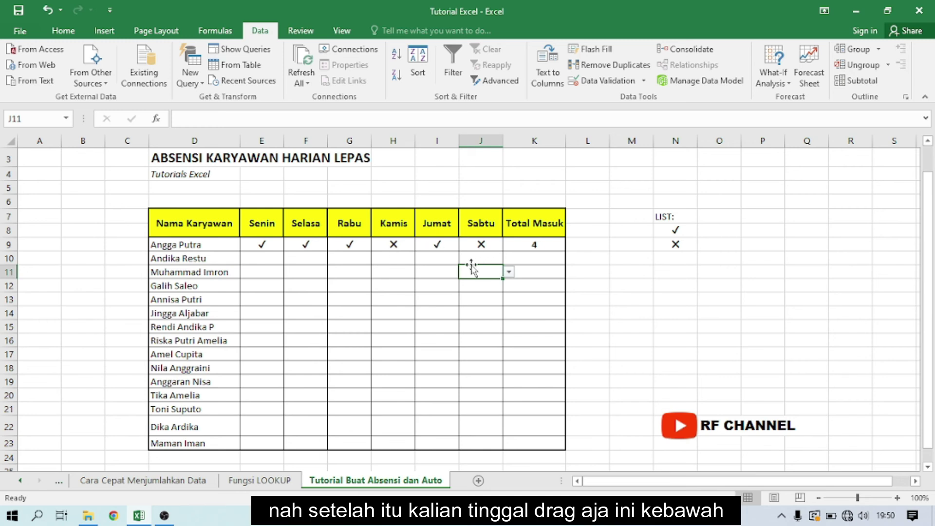
left_click(535, 247)
left_click(548, 255)
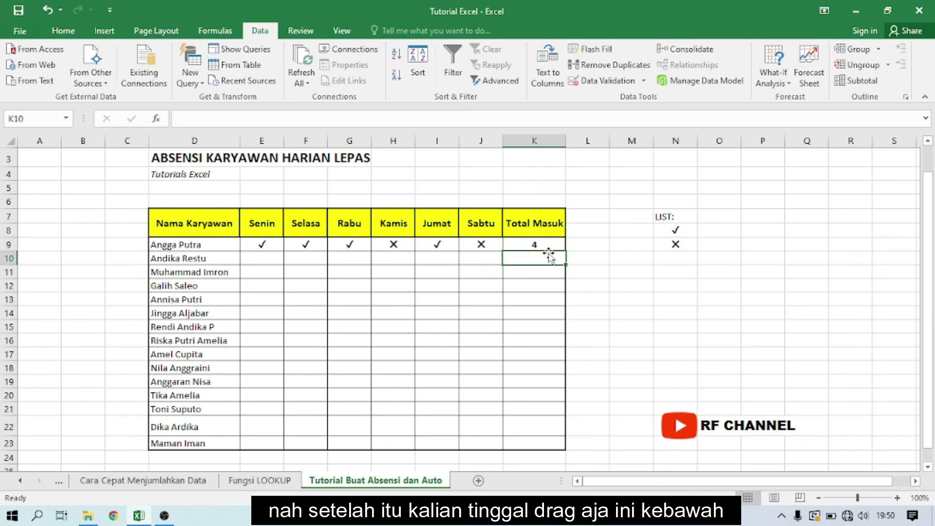
Fill the Total Masuk formula from K9 down to row 22
left_click(543, 246)
left_click_drag(566, 252, 560, 444)
left_click(589, 299)
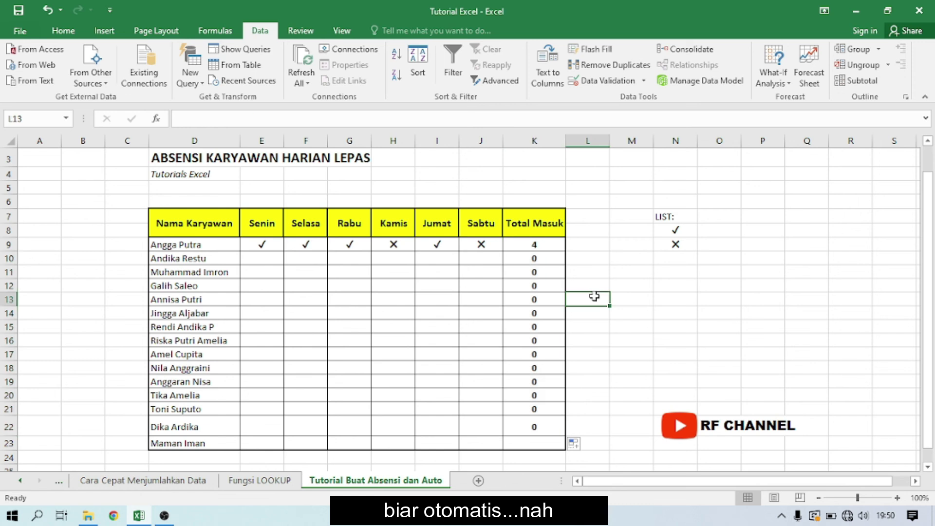
Mark the second employee ✓ for Senin, ✗ for Selasa and ✓ for Rabu
left_click(268, 261)
left_click(290, 258)
left_click(272, 269)
left_click(307, 258)
left_click(334, 259)
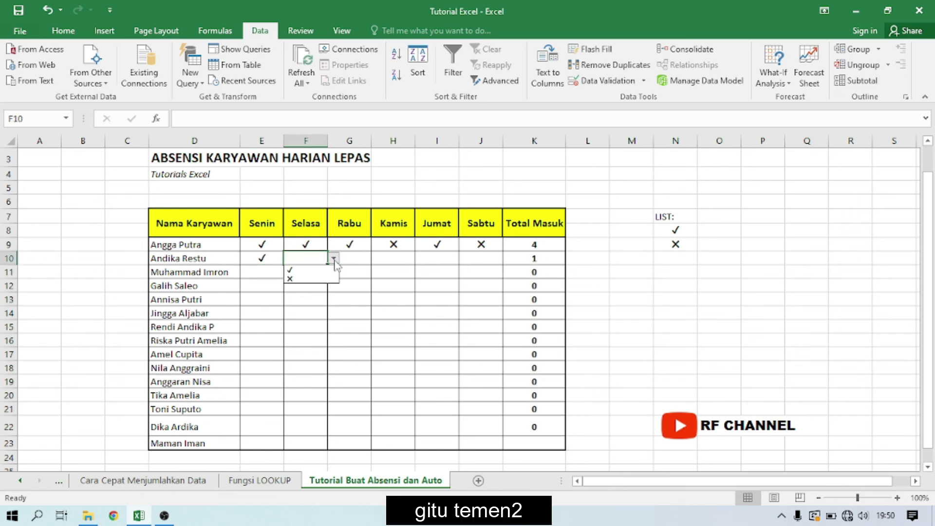
left_click(291, 279)
left_click(360, 259)
left_click(377, 259)
left_click(375, 269)
Mark Kamis ✓, Jumat ✗ and Sabtu ✓, giving a Total Masuk of 4
left_click(405, 259)
left_click(421, 259)
left_click(419, 267)
left_click(439, 262)
left_click(465, 258)
left_click(446, 279)
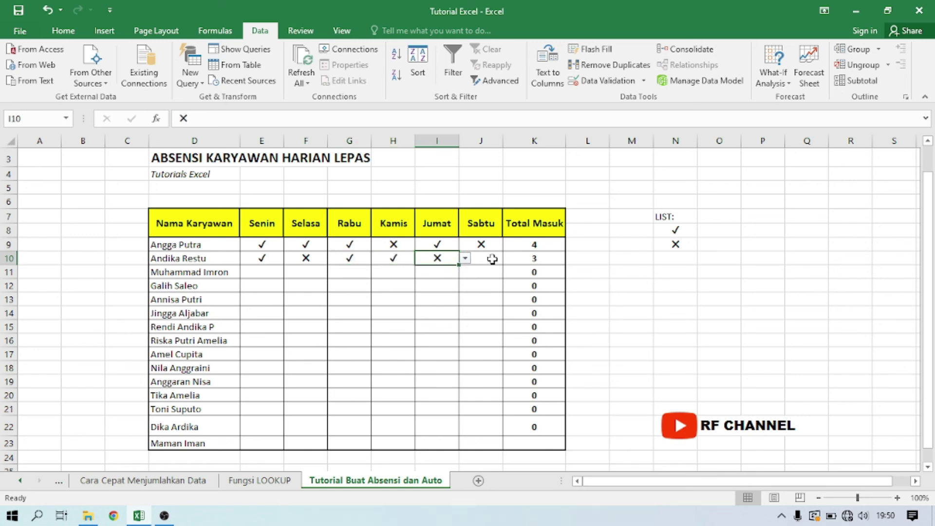
left_click(492, 259)
left_click(507, 260)
left_click(492, 260)
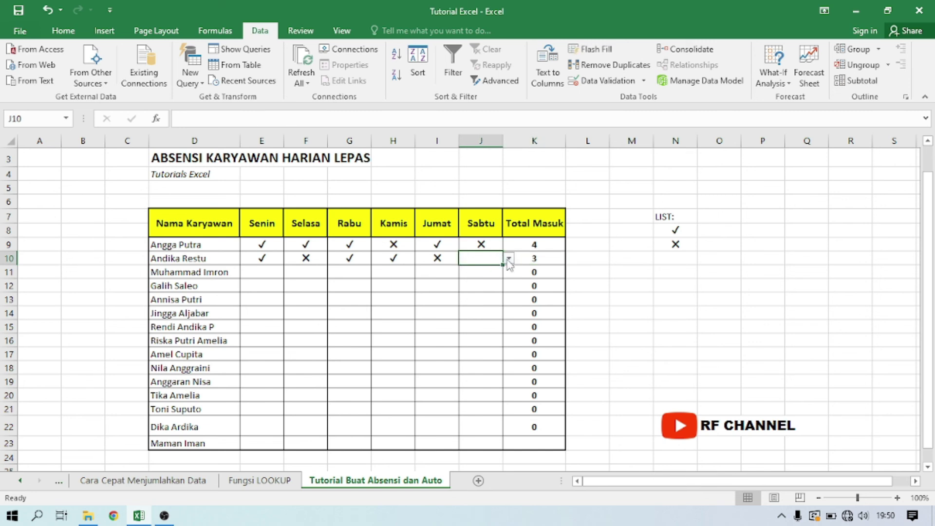
left_click(508, 259)
left_click(493, 271)
left_click(399, 286)
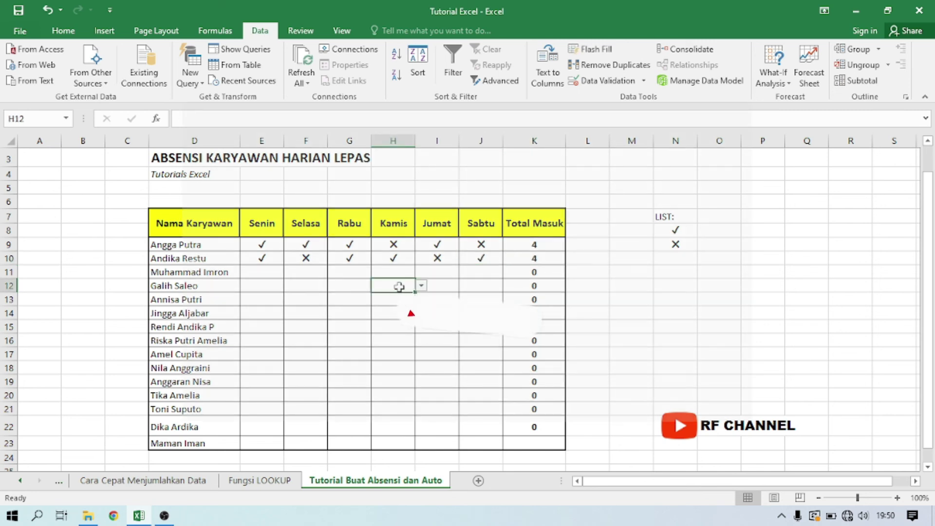